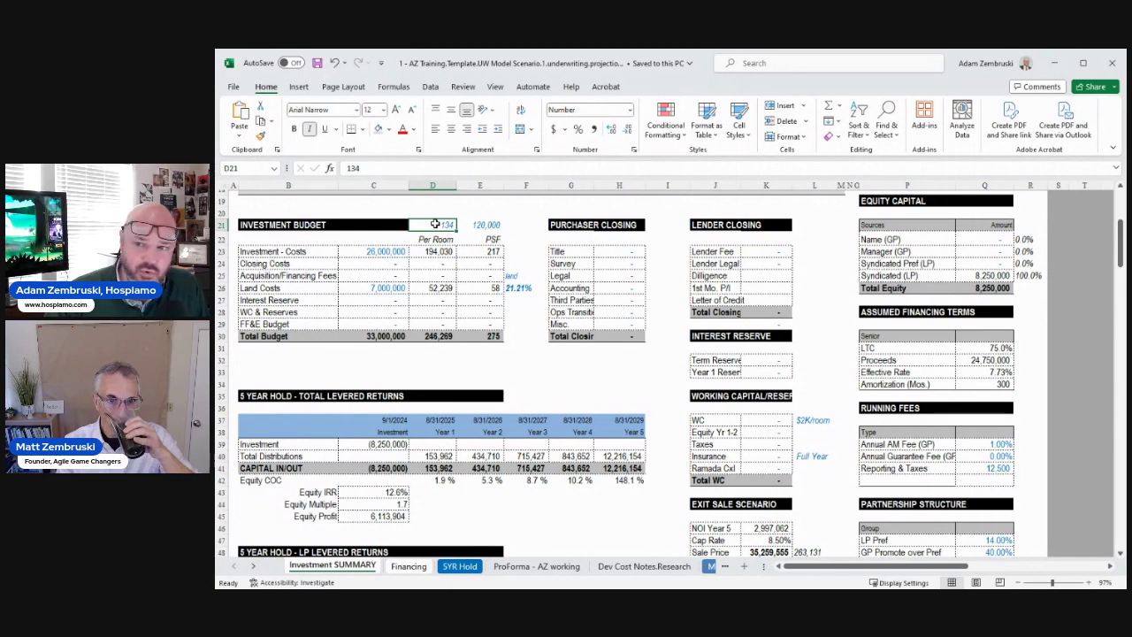
Review the land costs and the Equity IRR and Equity Multiple of the five-year total levered returns on the Investment SUMMARY sheet.
click(389, 289)
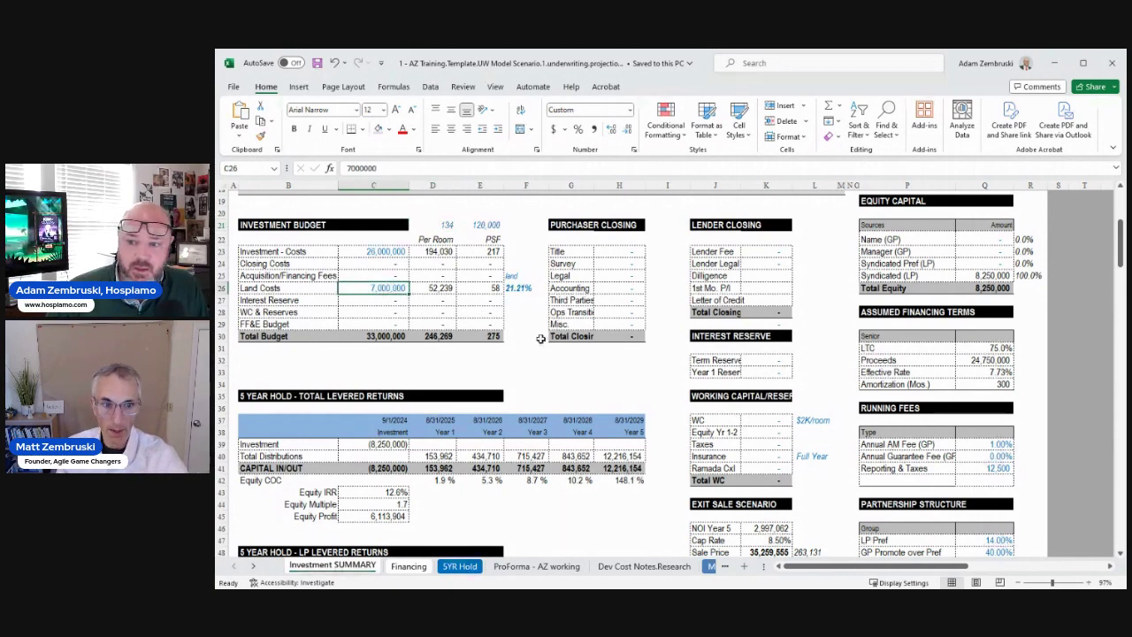
scroll(541, 347, down, 1)
click(364, 457)
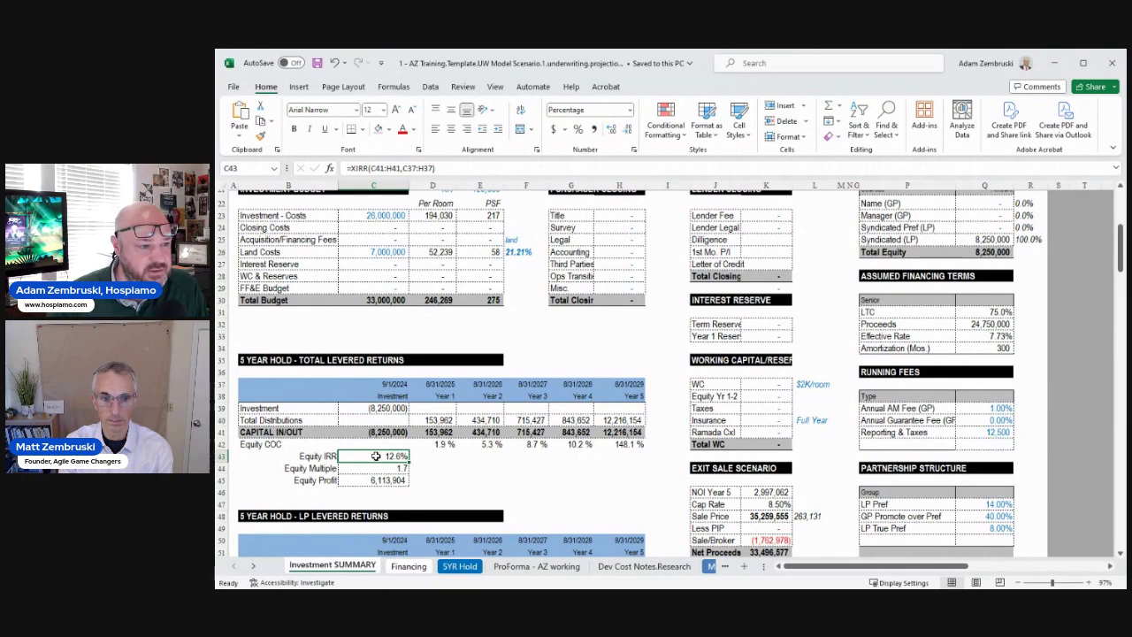
click(389, 468)
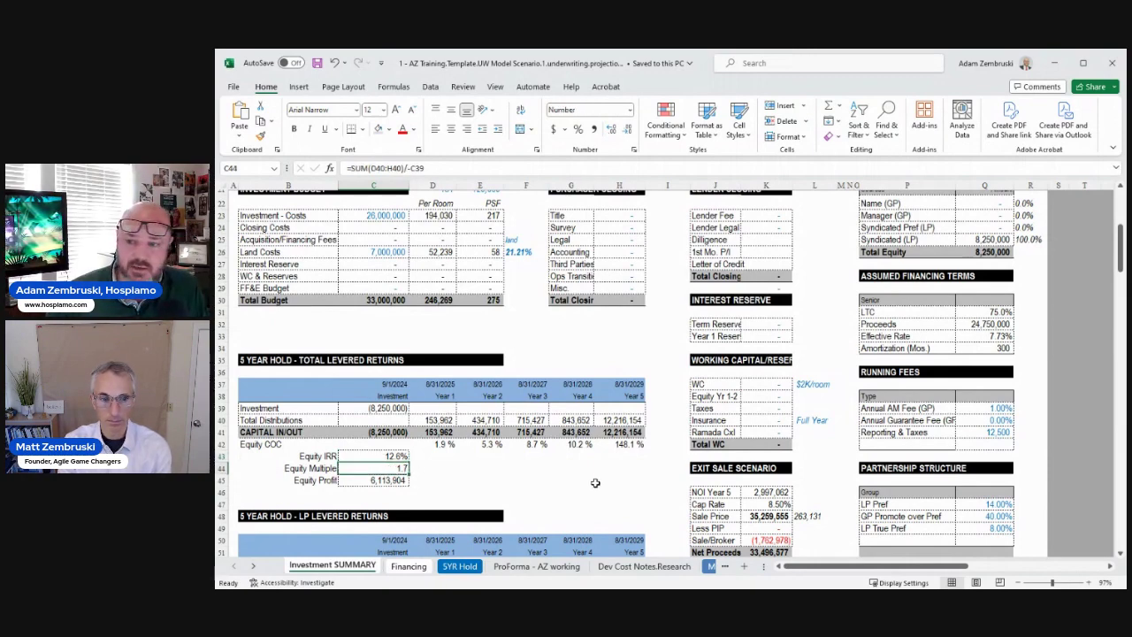
click(595, 482)
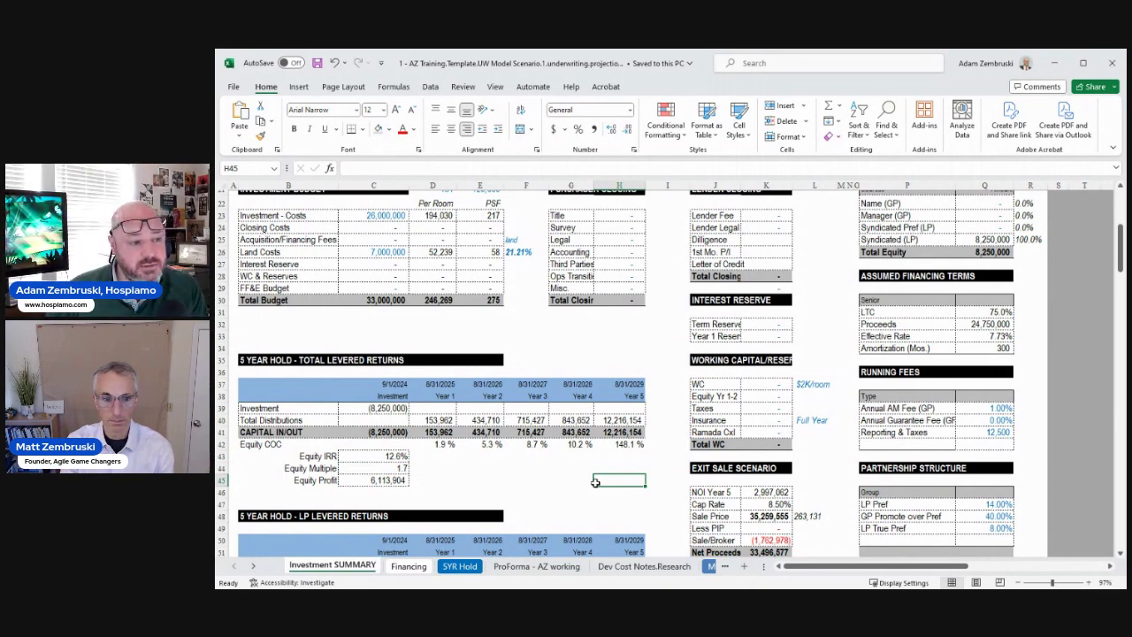
scroll(595, 482, down, 2)
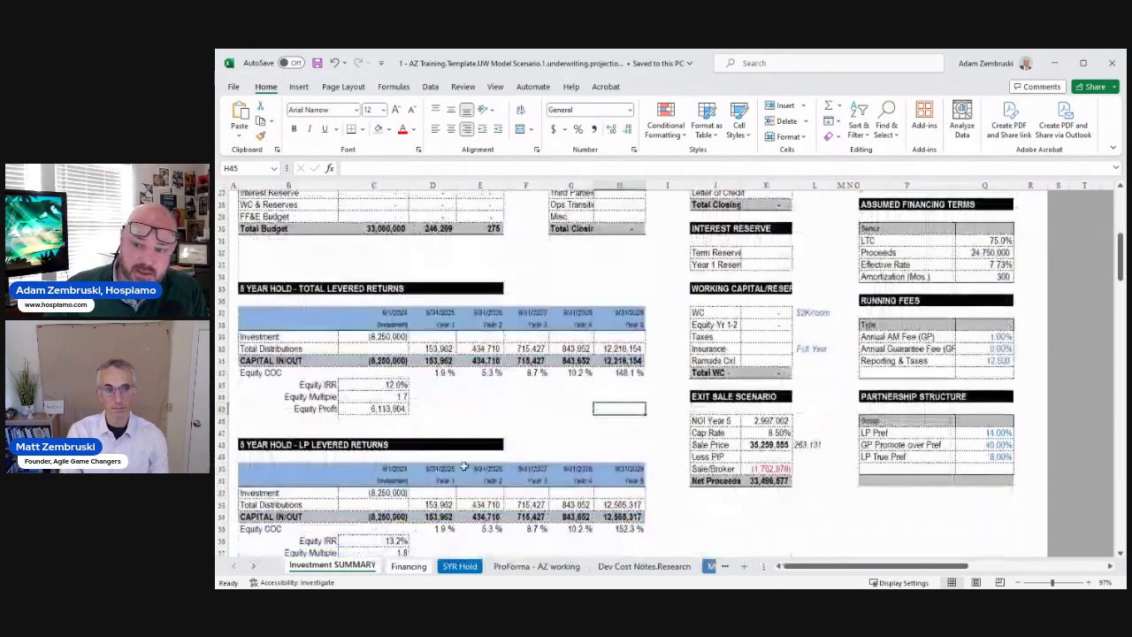
click(370, 383)
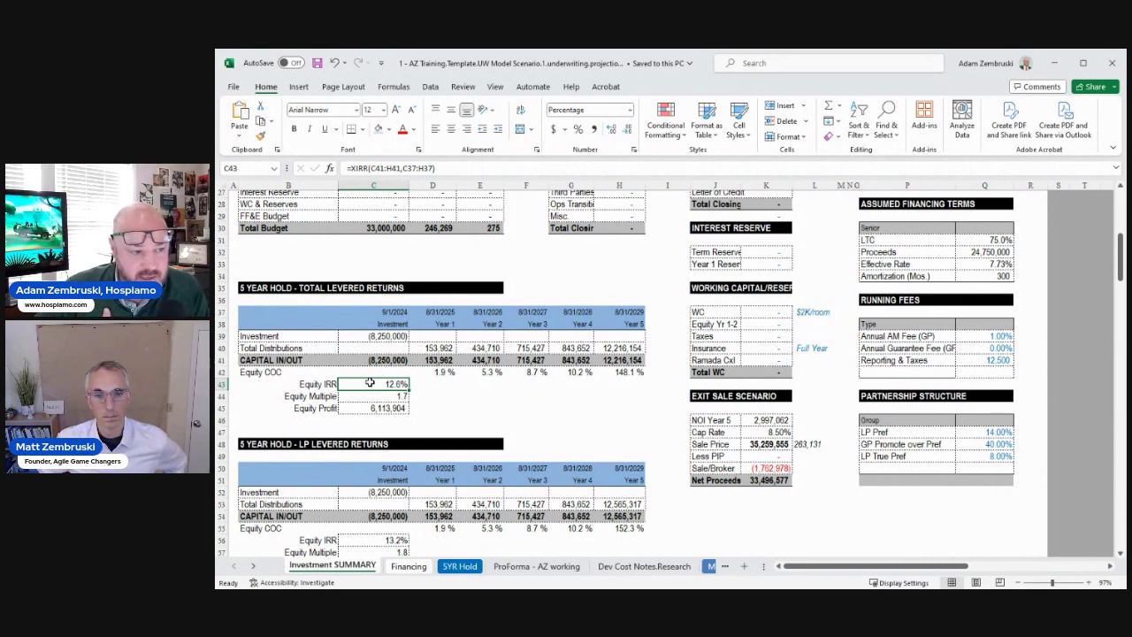
click(371, 395)
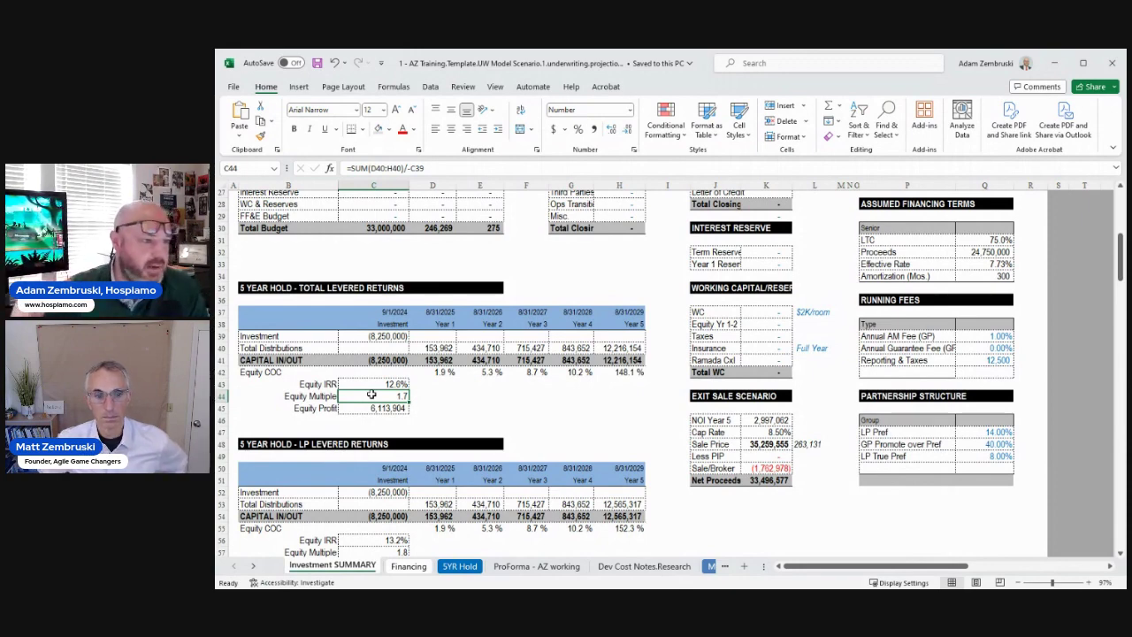
click(658, 395)
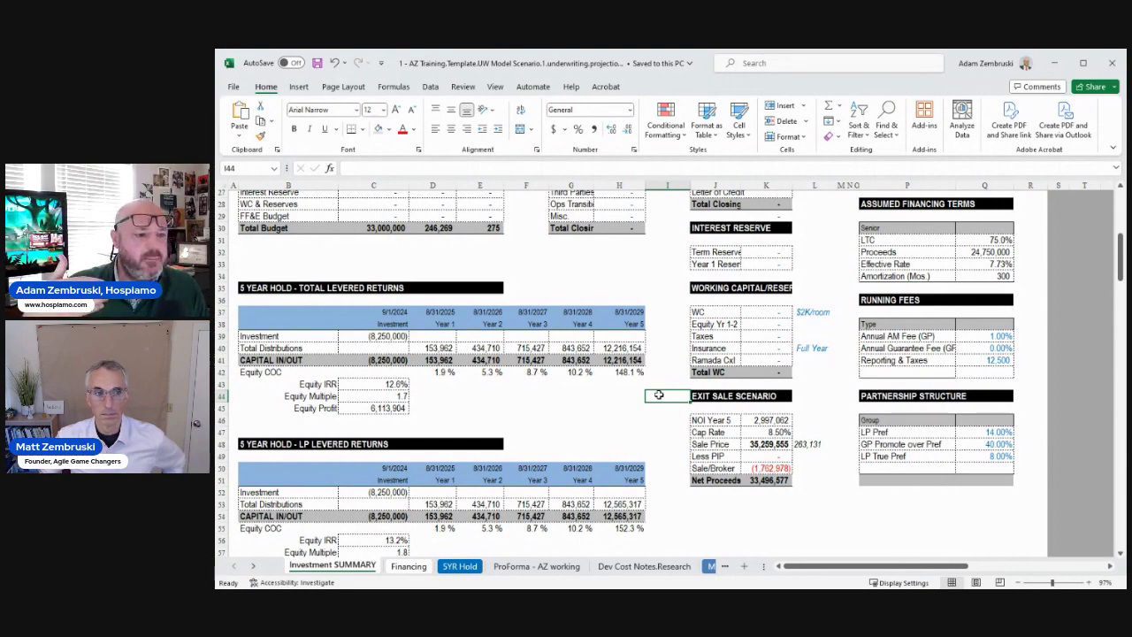
scroll(658, 394, up, 8)
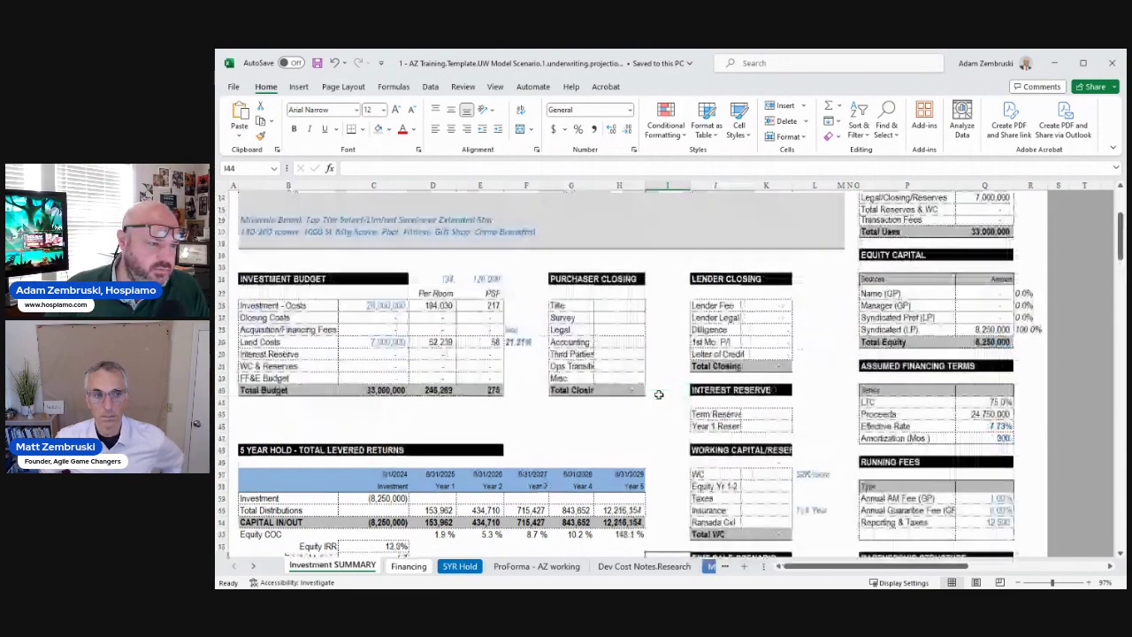
scroll(658, 394, down, 5)
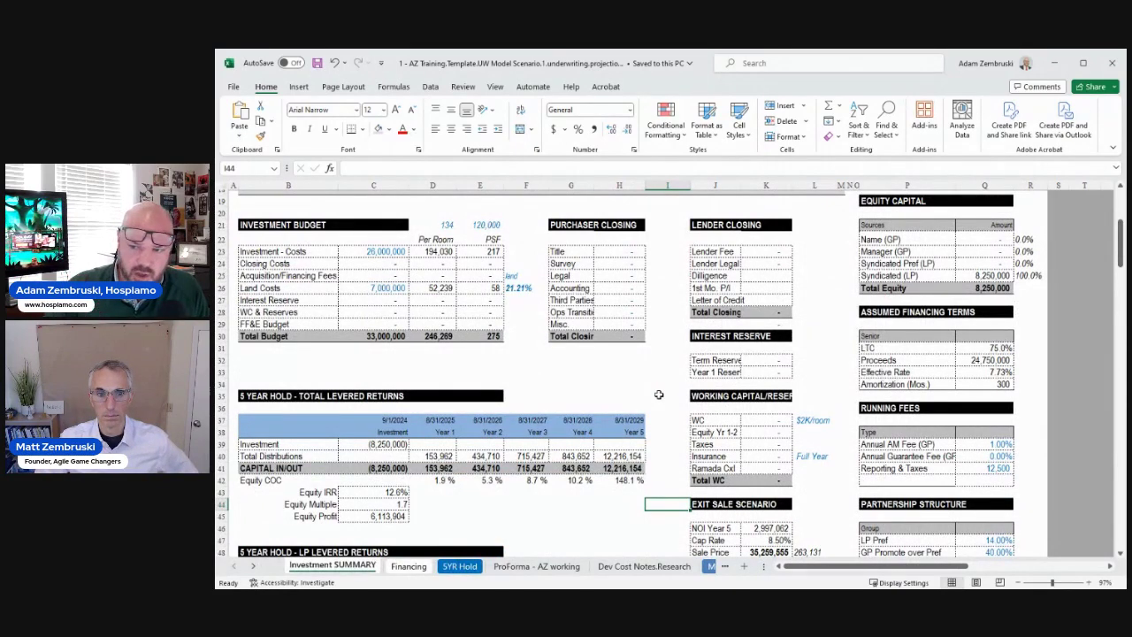
click(393, 491)
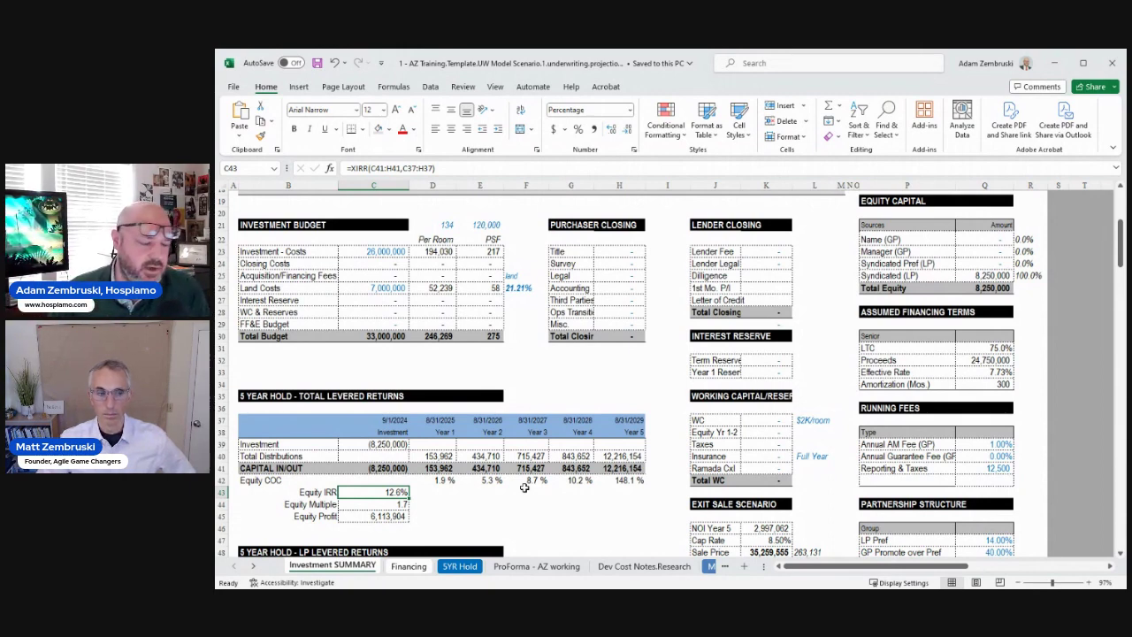
Examine the Property Taxes and Insurance inputs and the Property Taxes growth formula on the ProForma - AZ working sheet, comparing against the summary's Equity IRR.
click(536, 566)
scroll(645, 440, down, 1)
scroll(645, 440, up, 2)
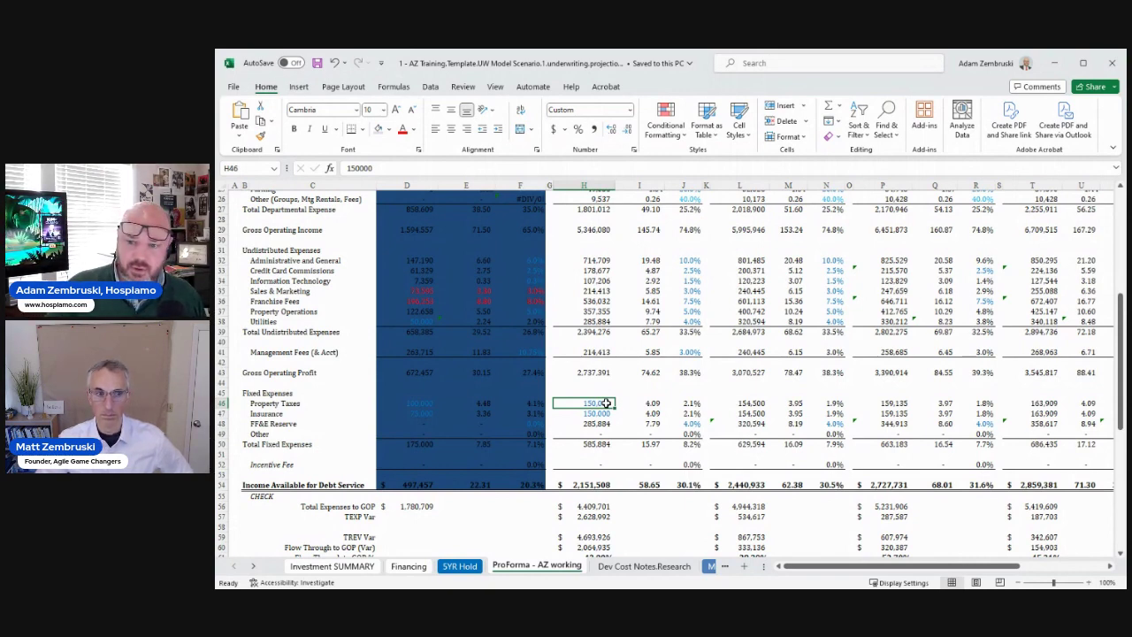
click(610, 412)
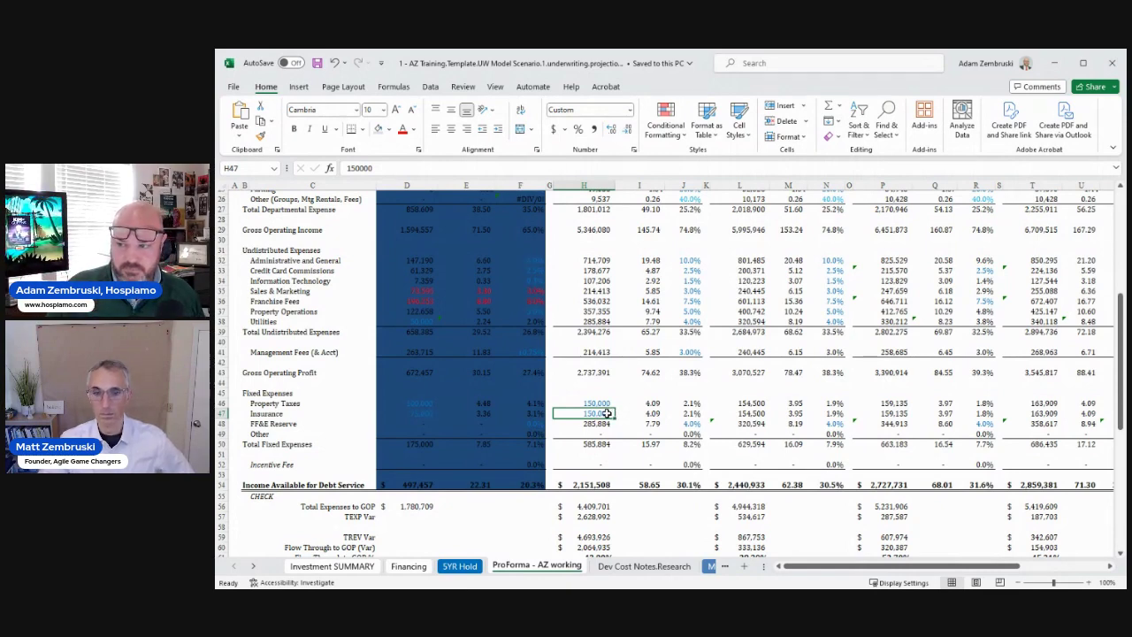
click(311, 567)
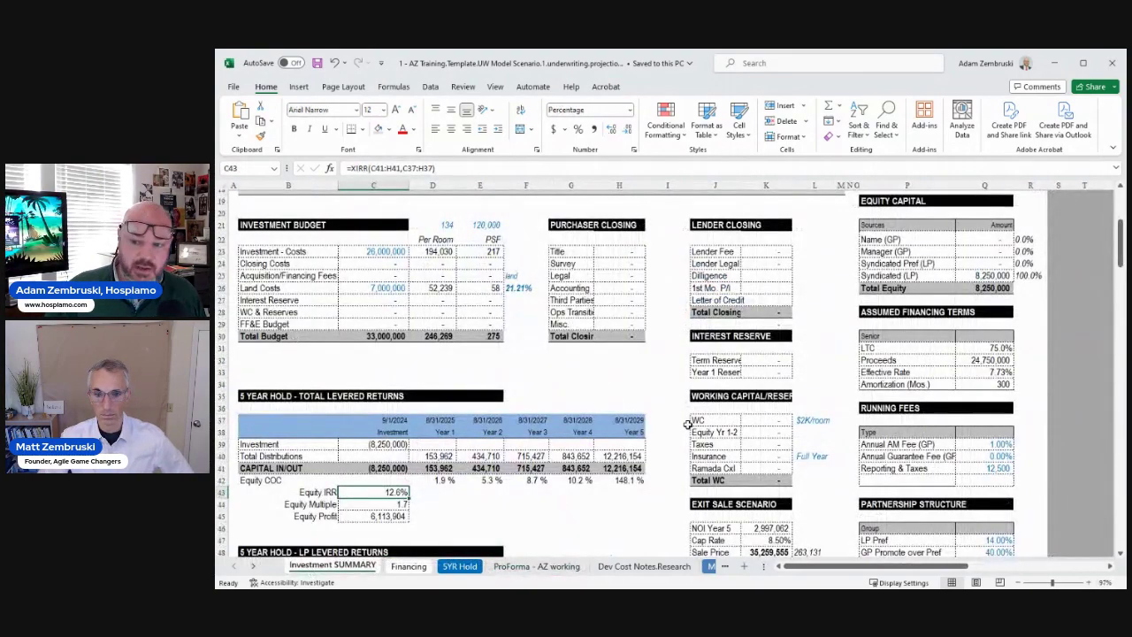
click(530, 566)
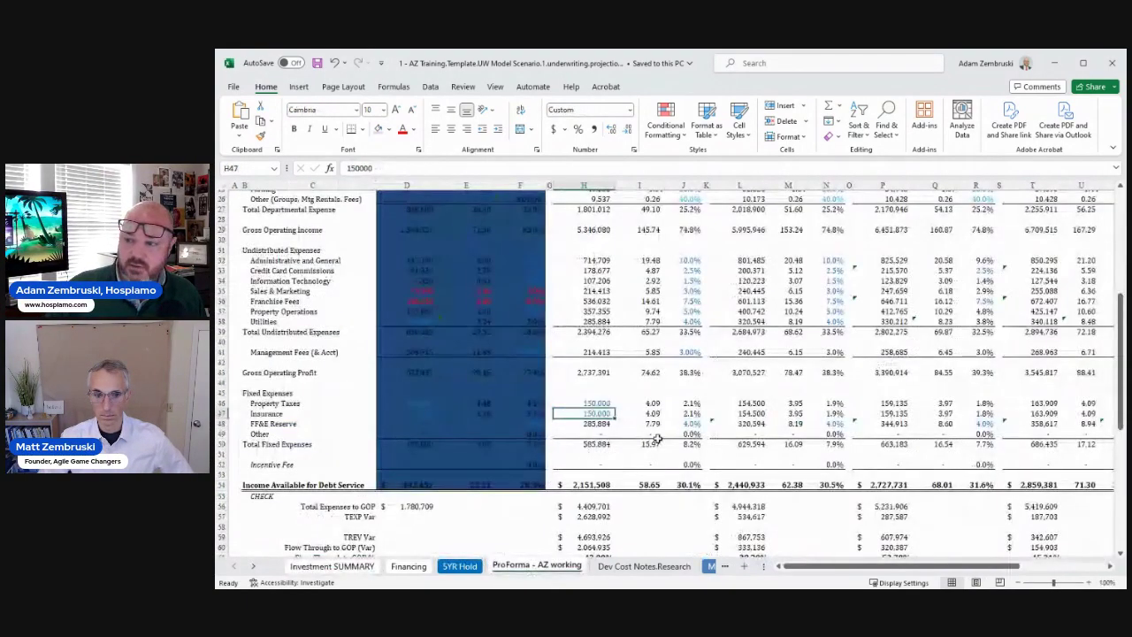
click(751, 403)
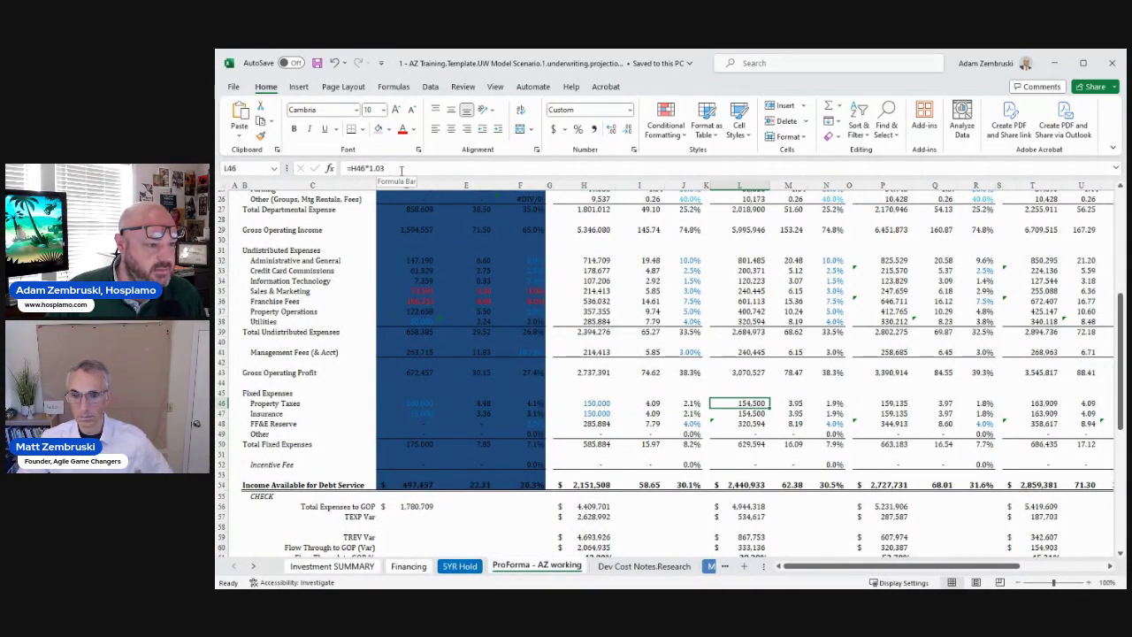
click(582, 406)
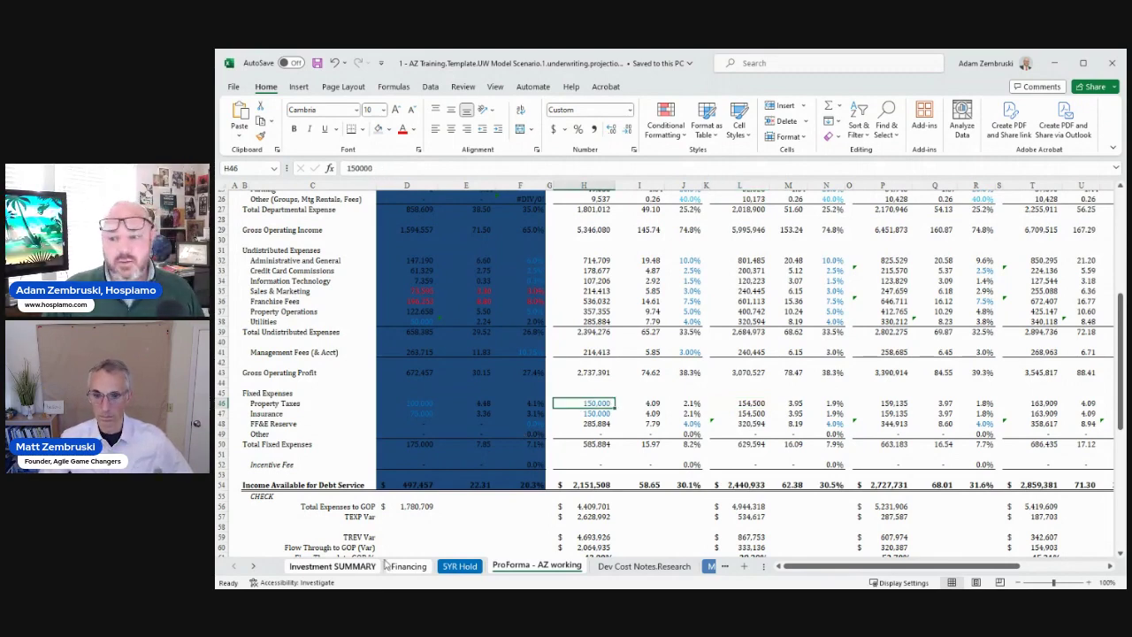
click(325, 566)
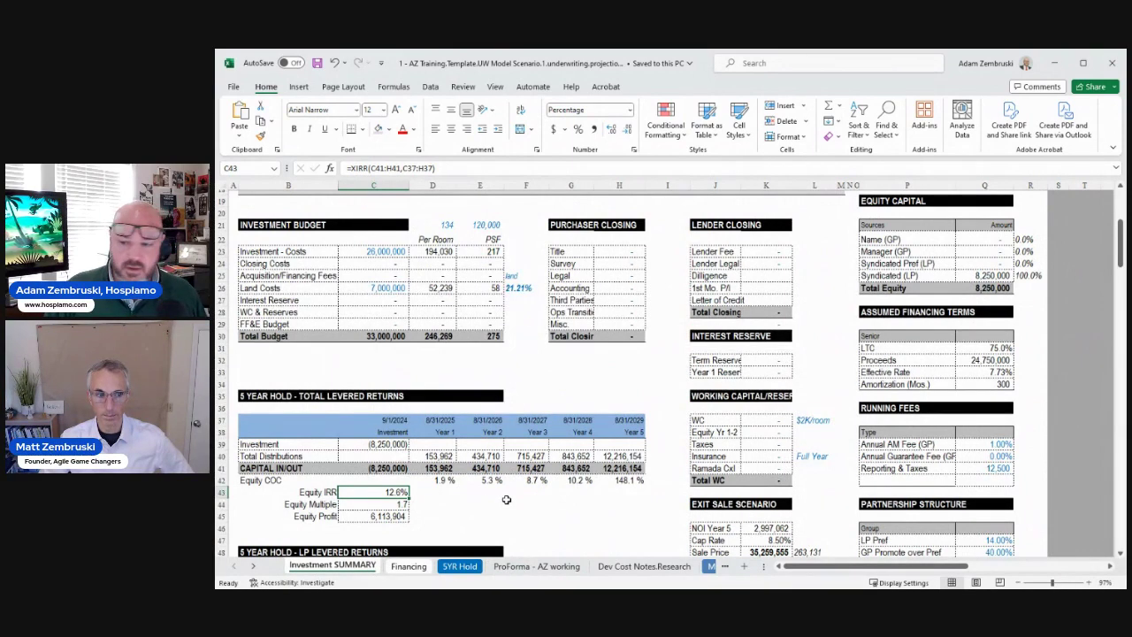
On the ProForma - AZ working sheet, set both Property Taxes in H46 and Insurance in H47 to 200,000.
click(530, 567)
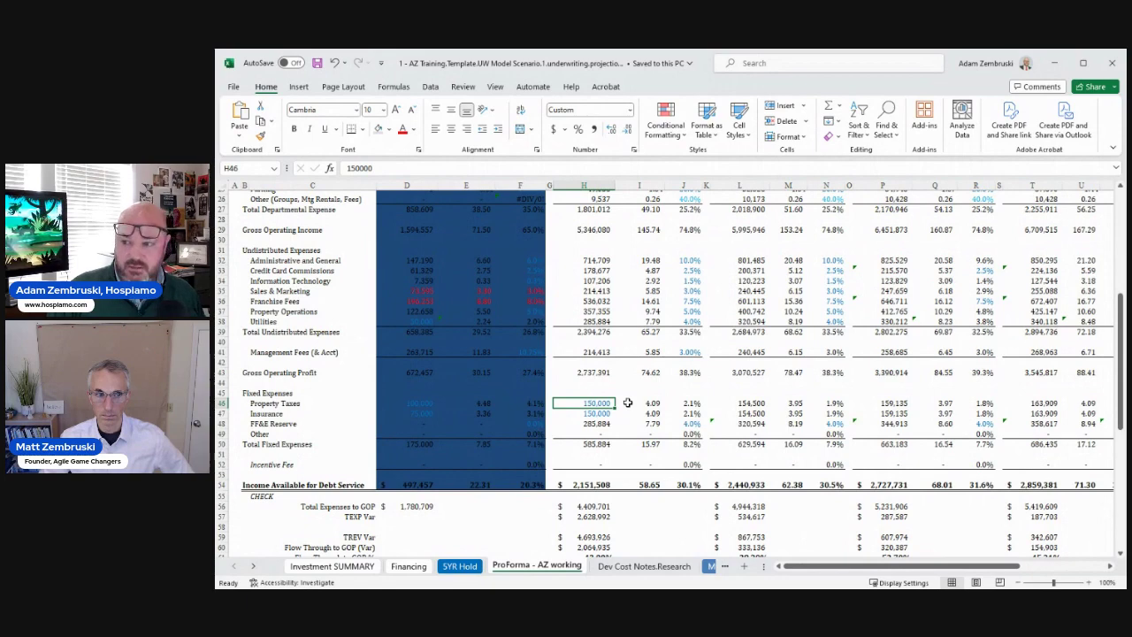
text(20)
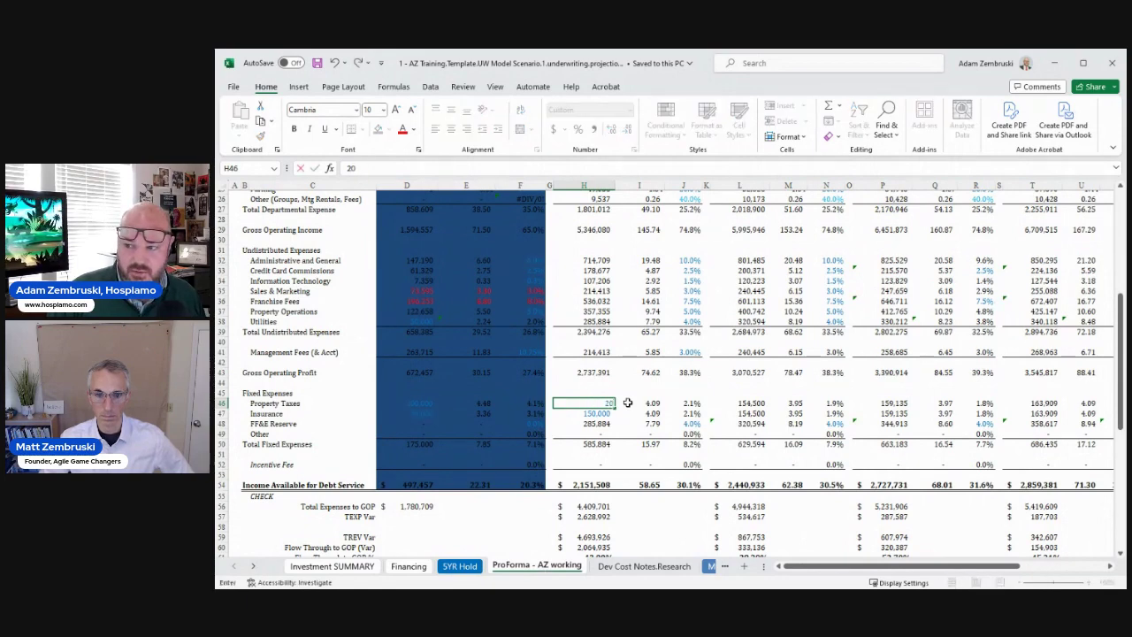
text(0,)
text(0000)
key(Return)
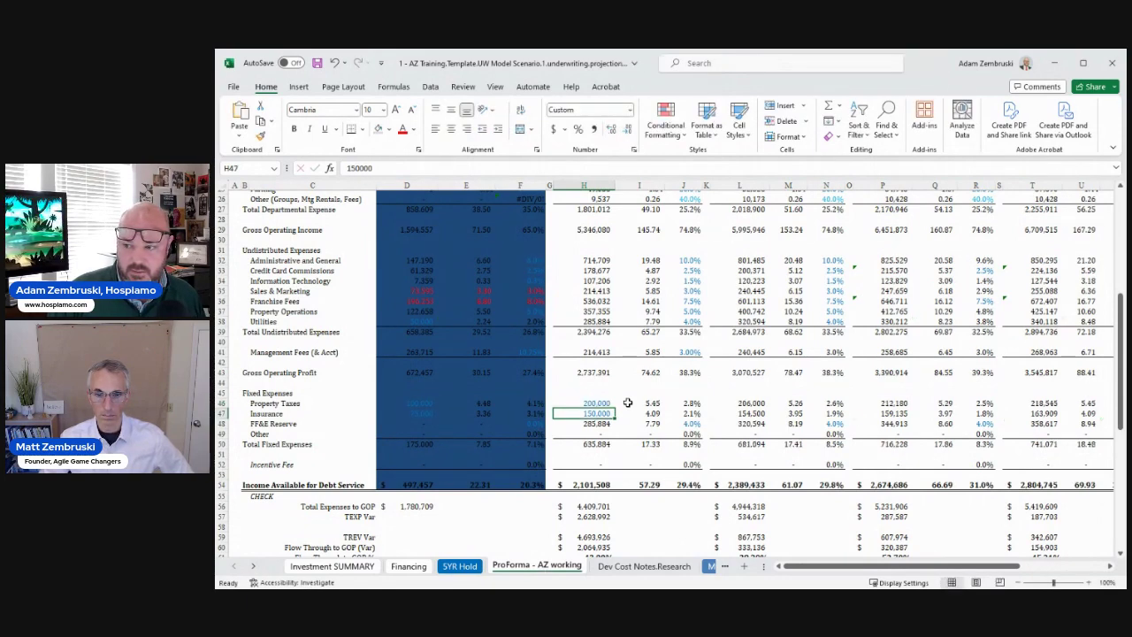
text(200,)
text(0)
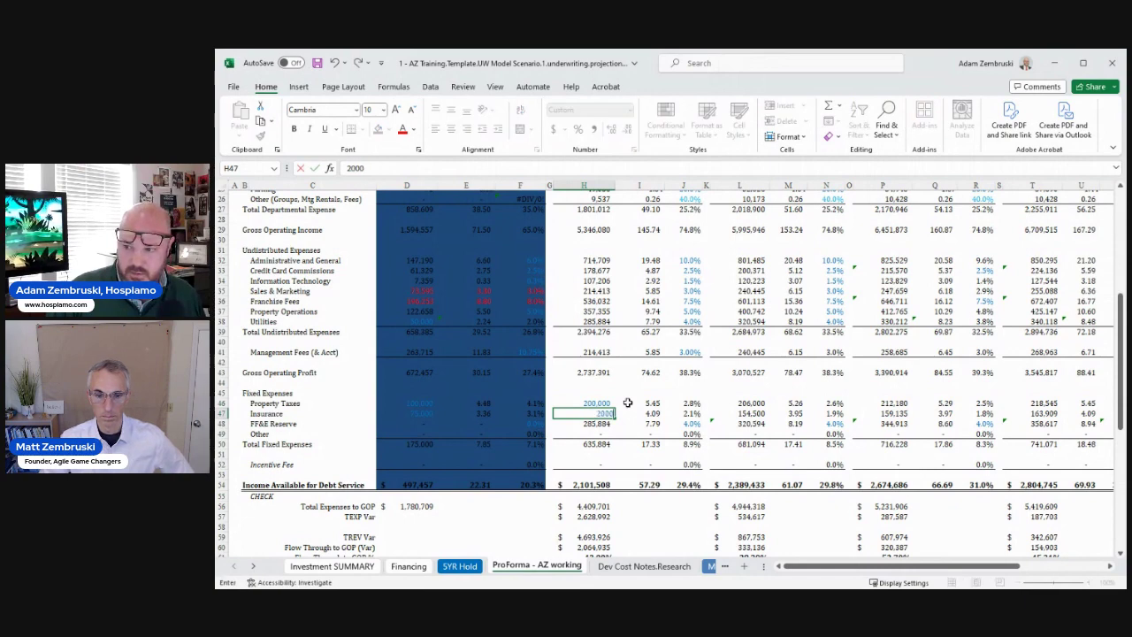
text(00)
key(Return)
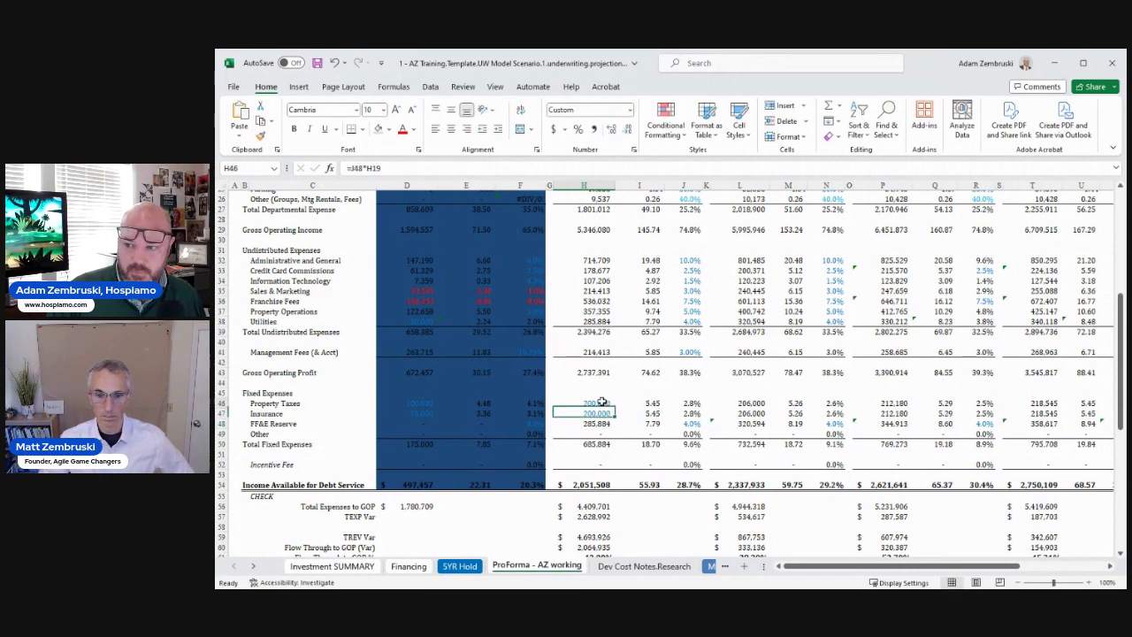
Check the Equity IRR and five-year levered returns on the Investment SUMMARY sheet, and return to the ProForma - AZ working sheet.
click(354, 567)
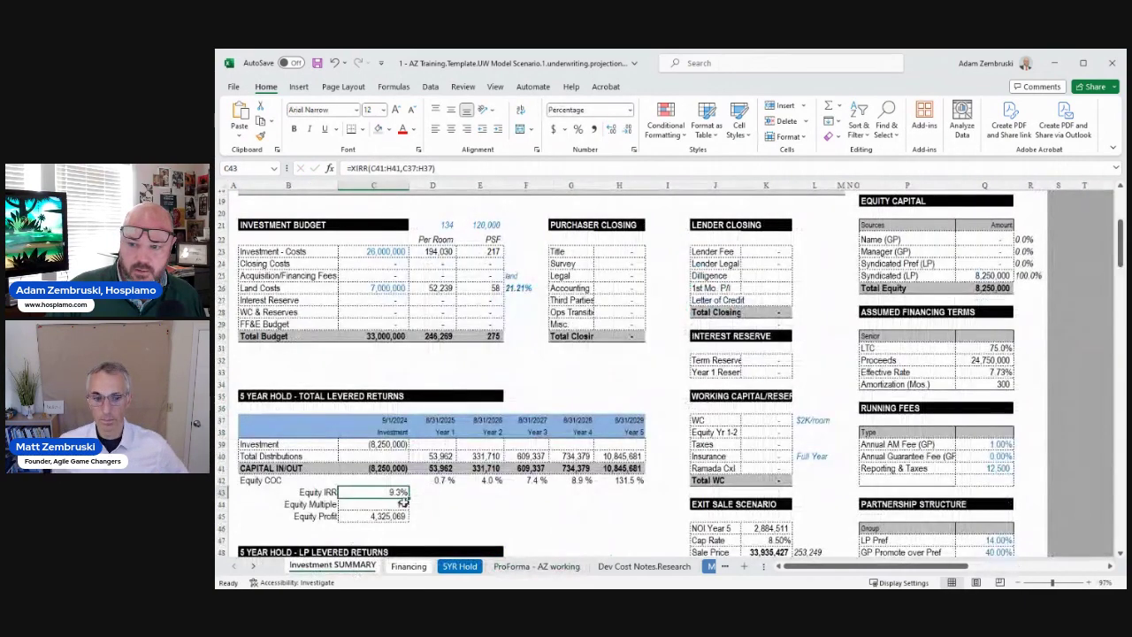
click(454, 493)
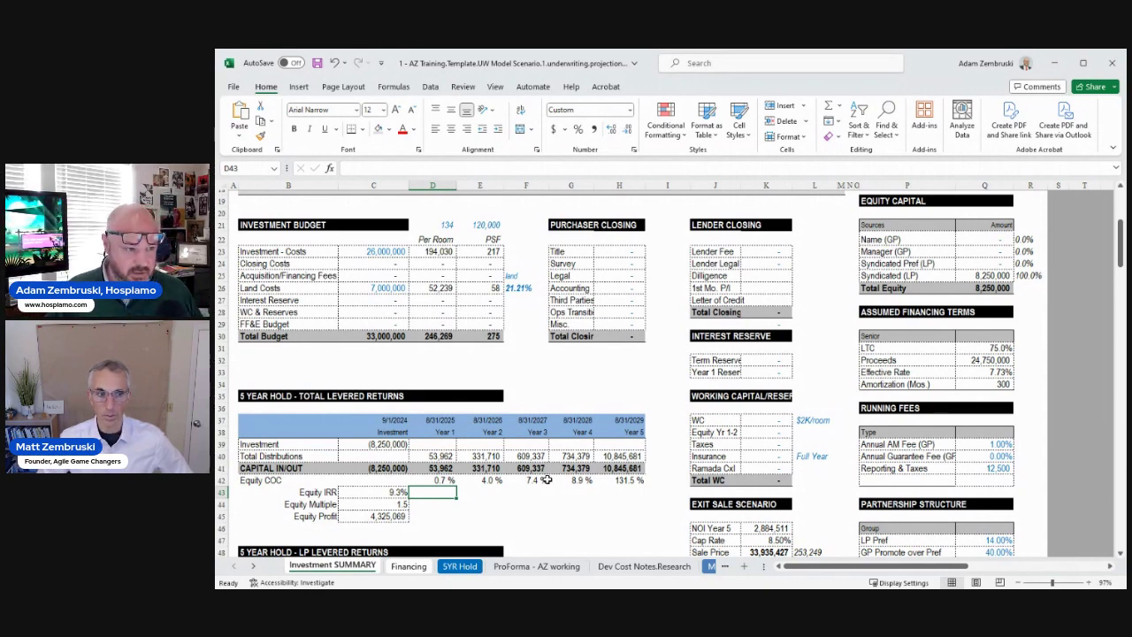
click(537, 566)
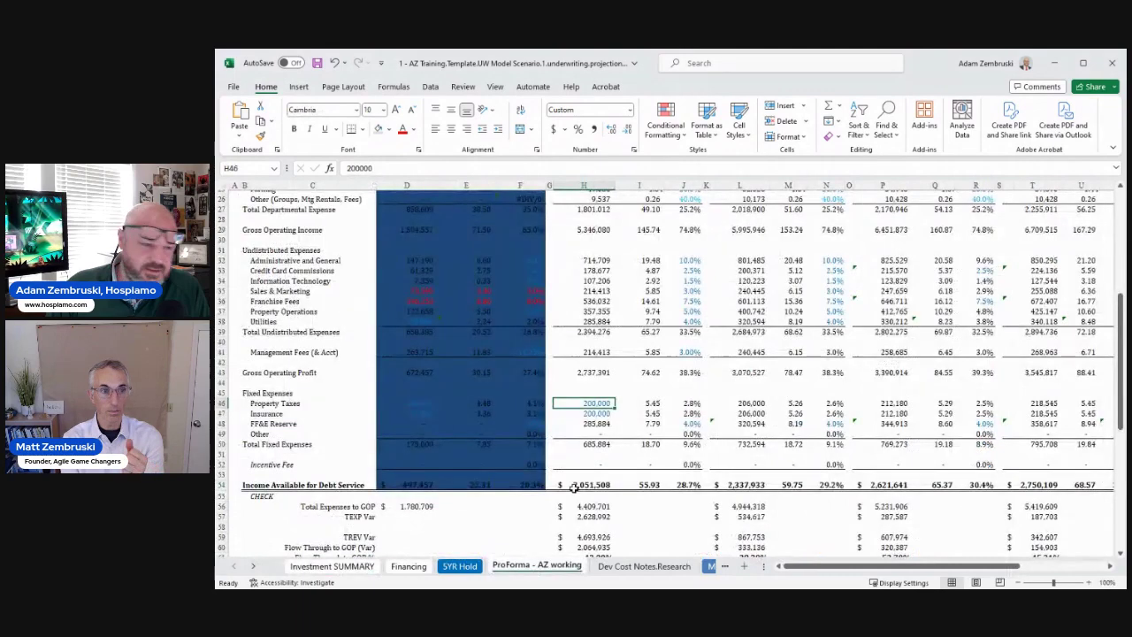